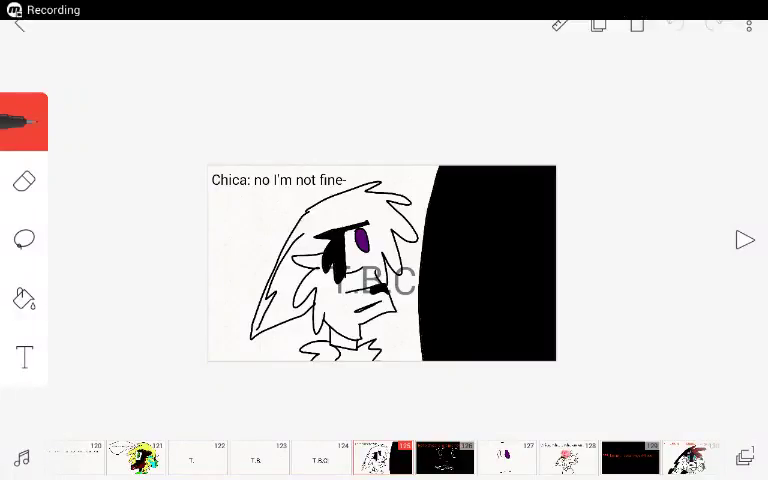
# Step: Play the episode from frame 125 onward to Shadow Fire's Fredbear's Family Diner line at frame 131
pyautogui.click(745, 240)
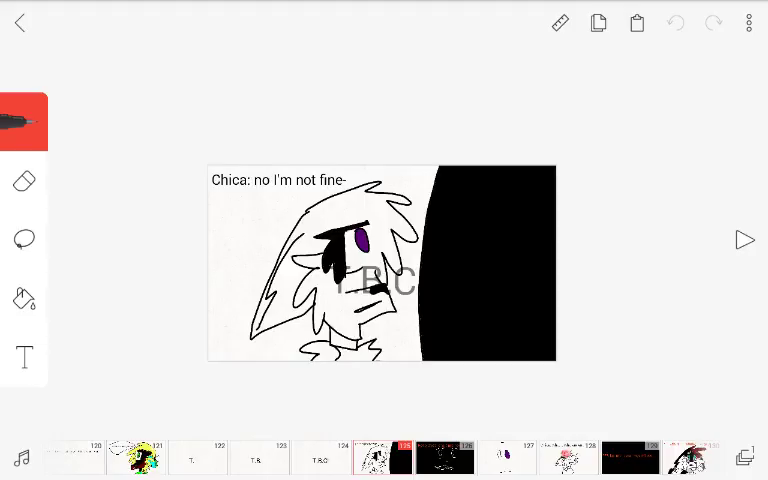
pyautogui.click(444, 458)
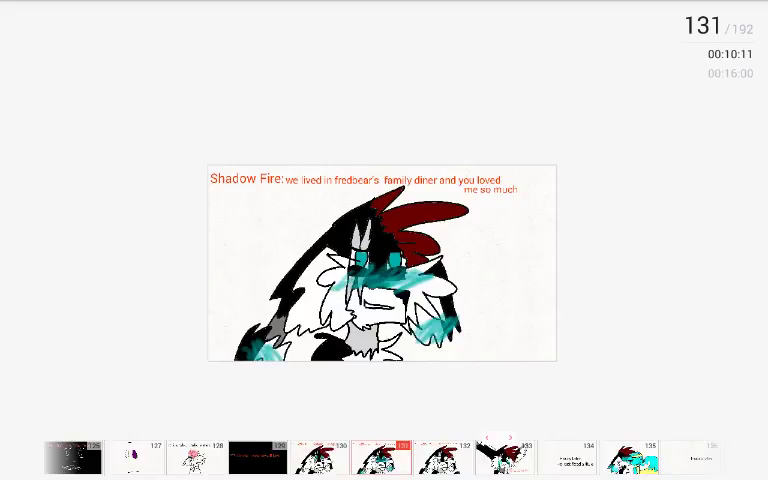
pyautogui.scroll(2, 360, 280)
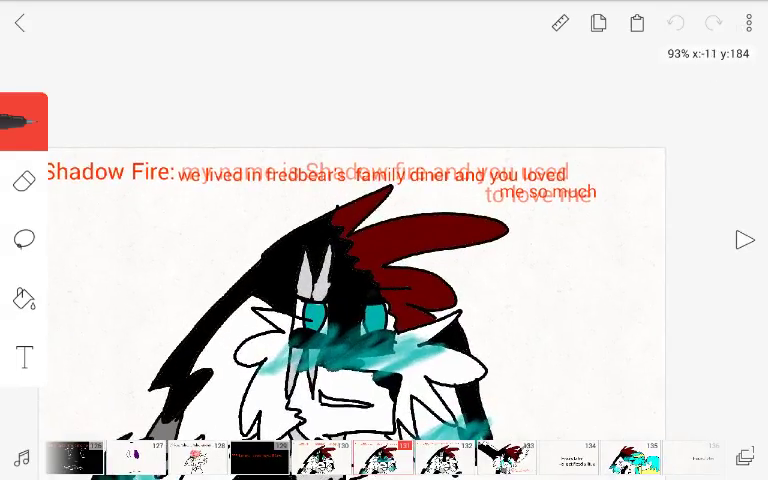
pyautogui.scroll(-1, 360, 260)
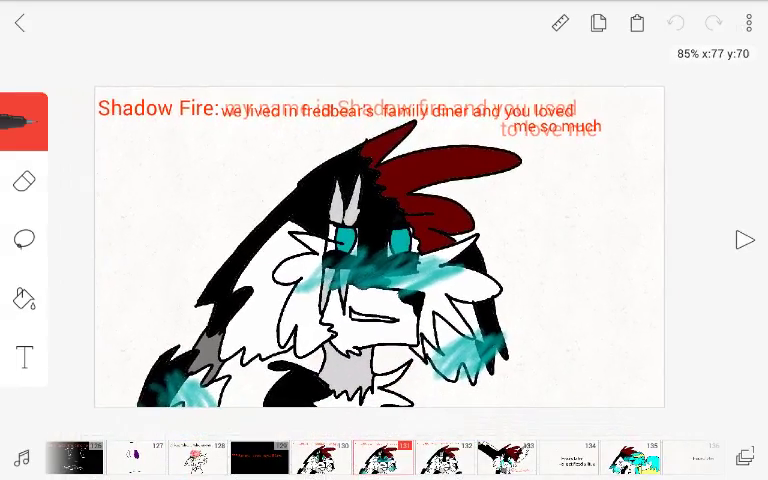
# Step: Play from frame 131 to frame 150, Blue Fire's 'Sorry Frosty Heart got to go!!!' caption
pyautogui.press('space')
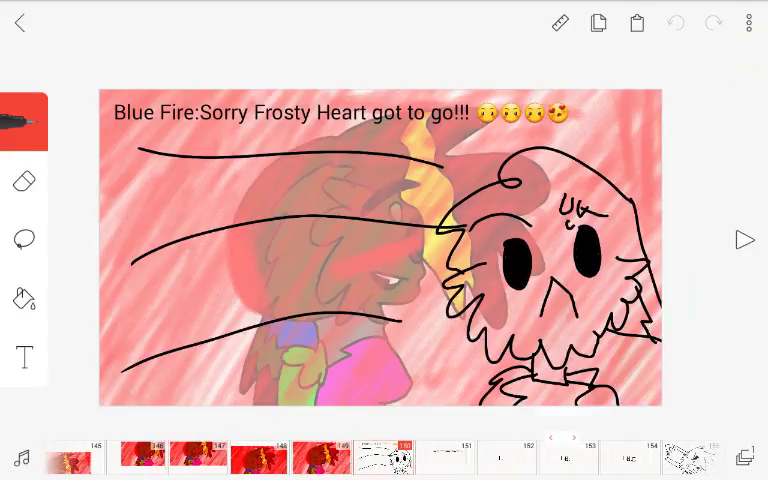
# Step: Play from frame 150 through to the 'T.B.C' end card at frame 154
pyautogui.click(745, 240)
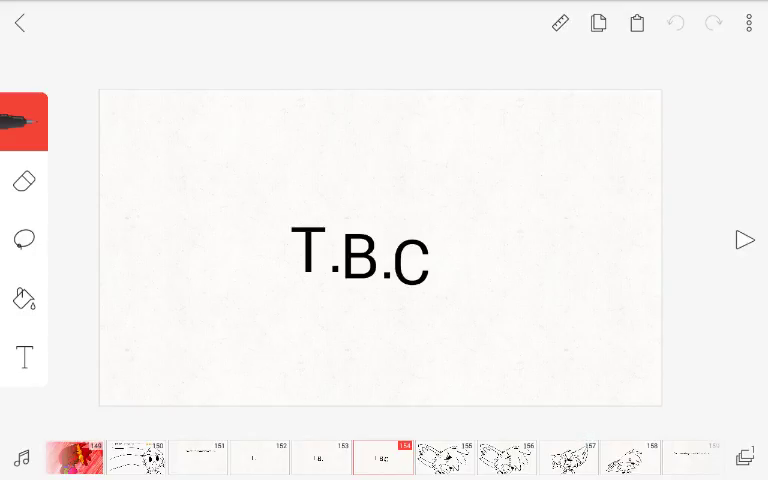
pyautogui.moveTo(200, 458); pyautogui.dragTo(500, 458)
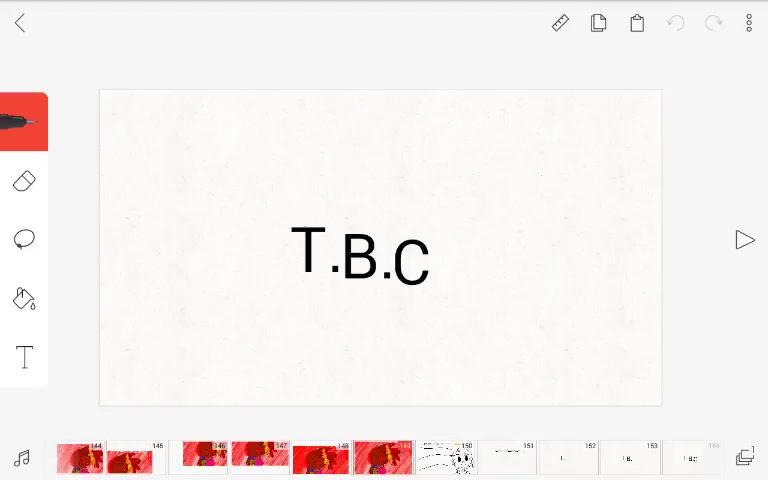
pyautogui.click(320, 458)
pyautogui.click(744, 240)
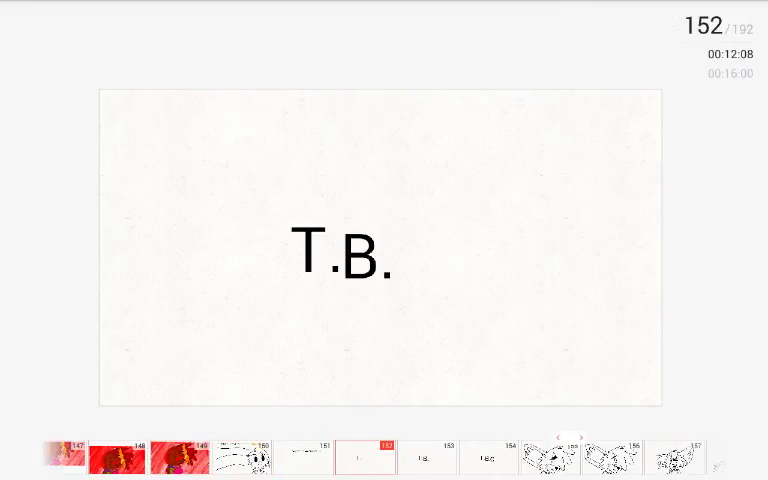